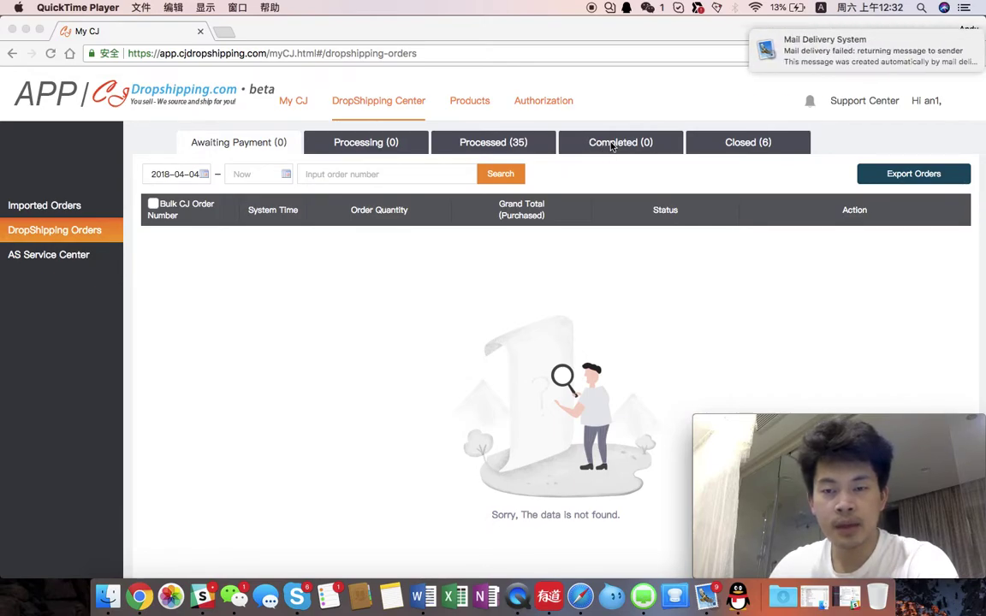
# Show the Processed orders list and search for order number 234324.
pyautogui.click(383, 149)
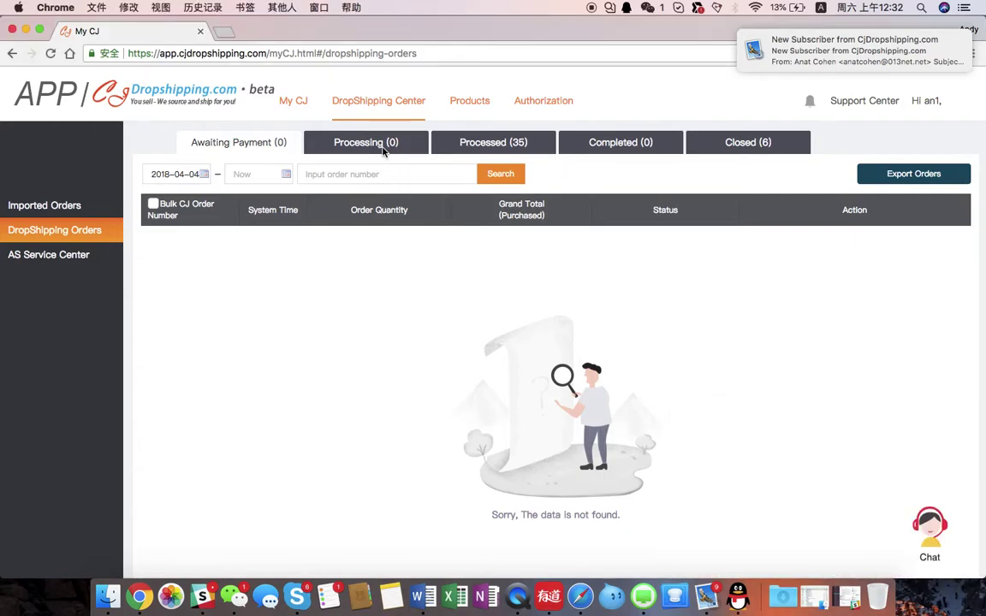
pyautogui.click(477, 150)
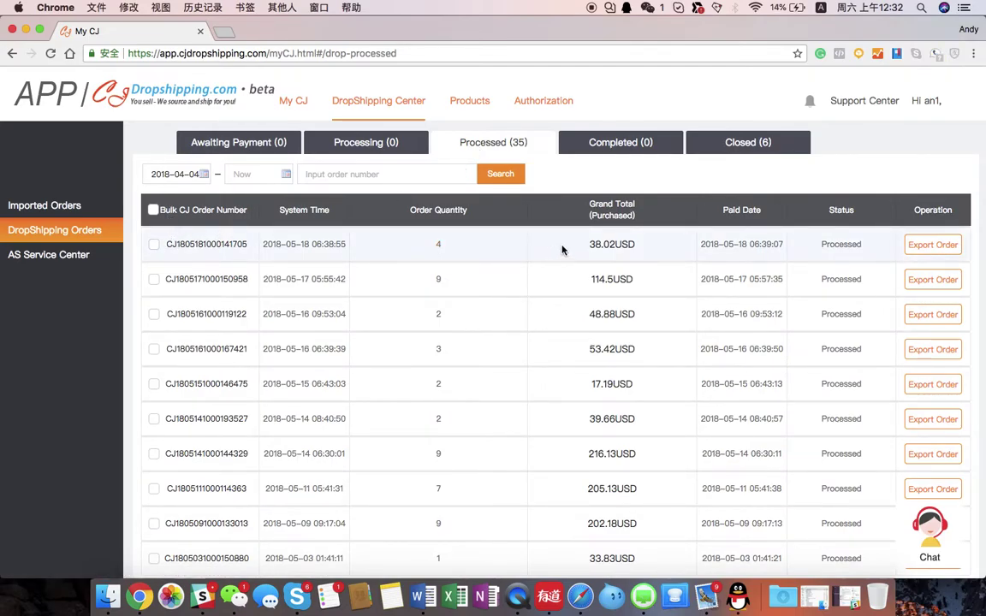
pyautogui.scroll(-1, 562, 250)
pyautogui.scroll(1, 562, 250)
pyautogui.click(361, 173)
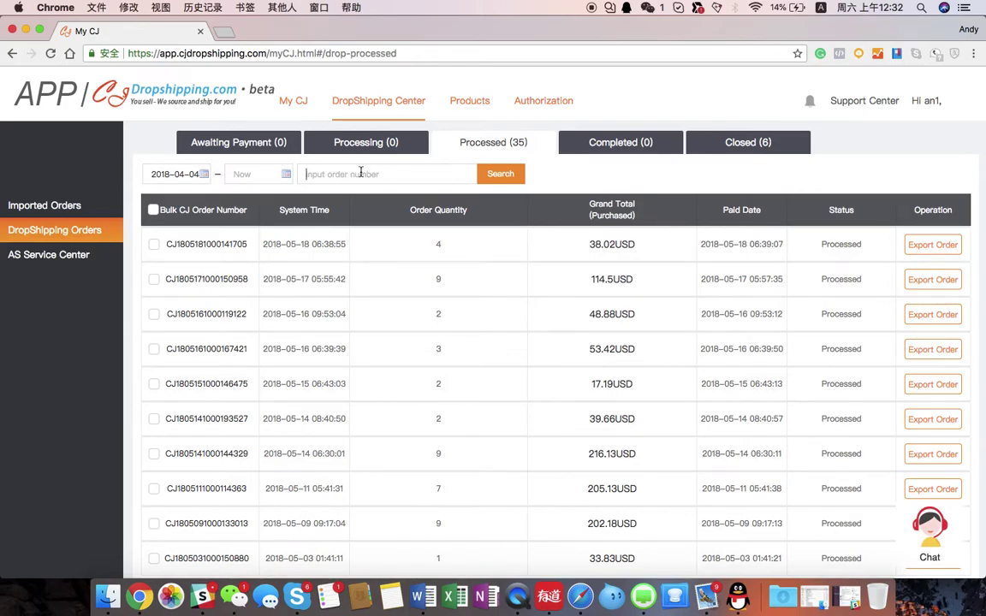
pyautogui.write('234324')
pyautogui.click(499, 175)
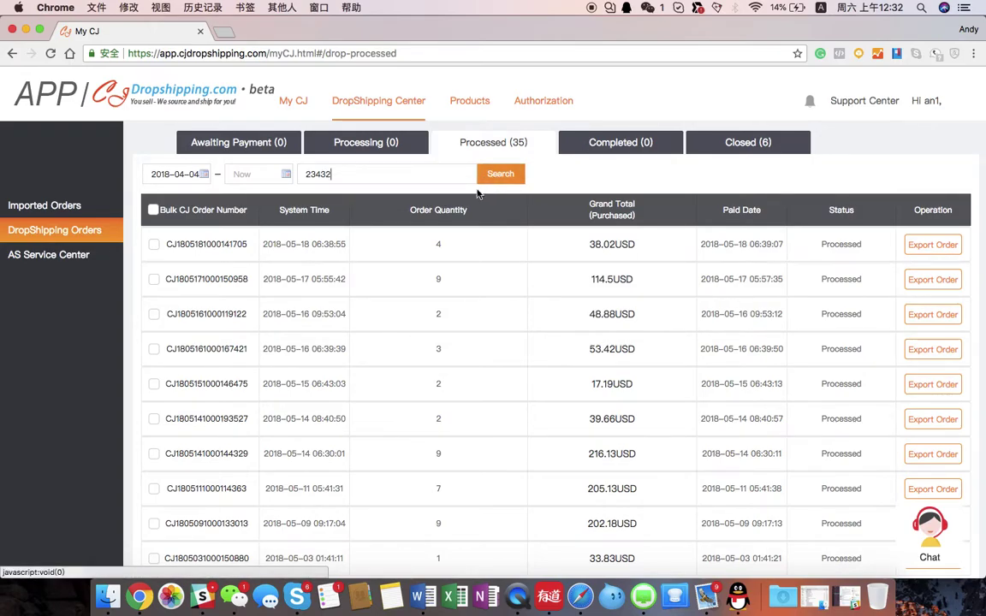
pyautogui.click(438, 247)
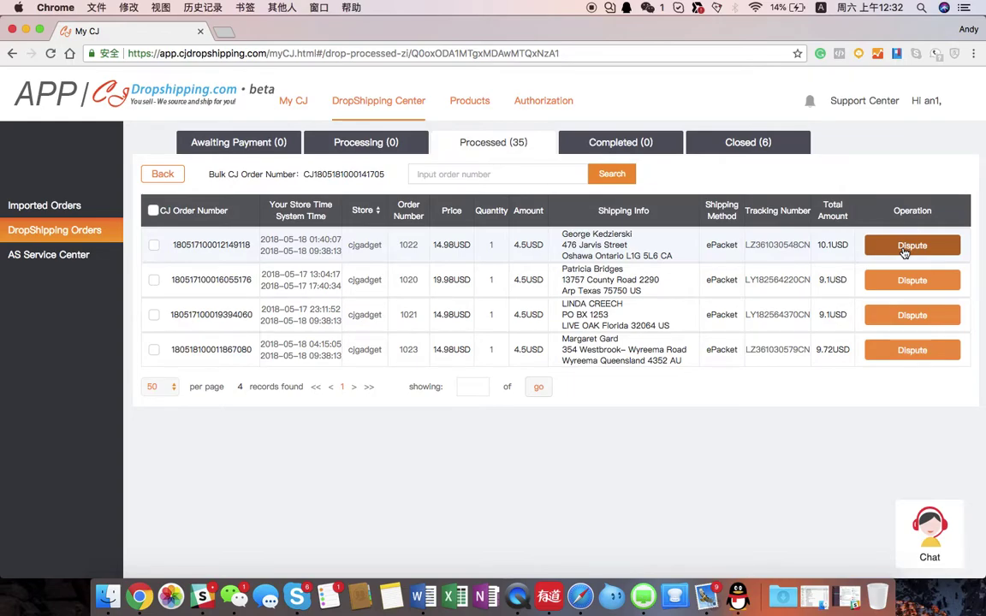
# Start a dispute on the first order and open the dispute type list.
pyautogui.click(904, 248)
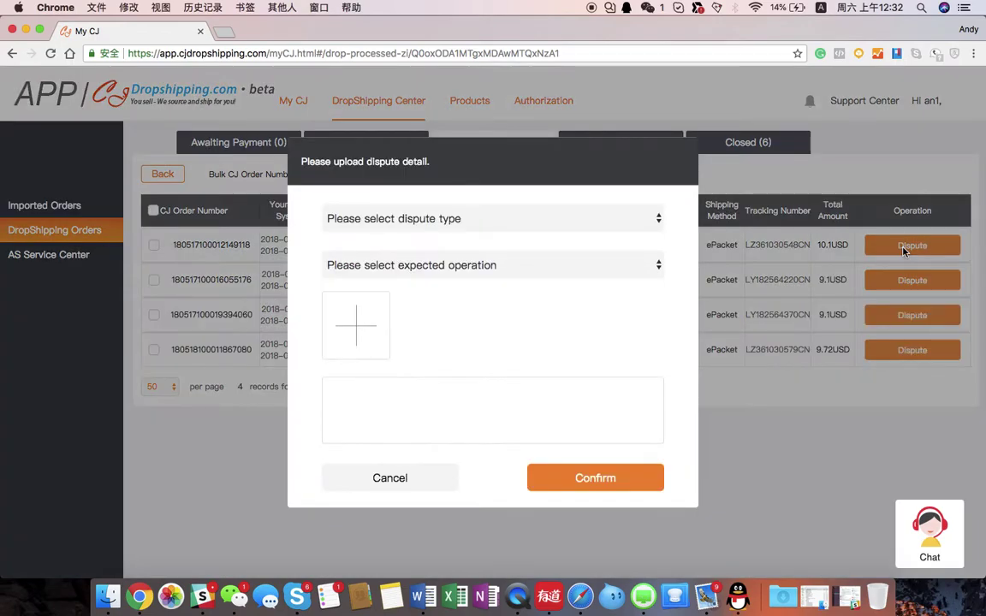
pyautogui.click(500, 221)
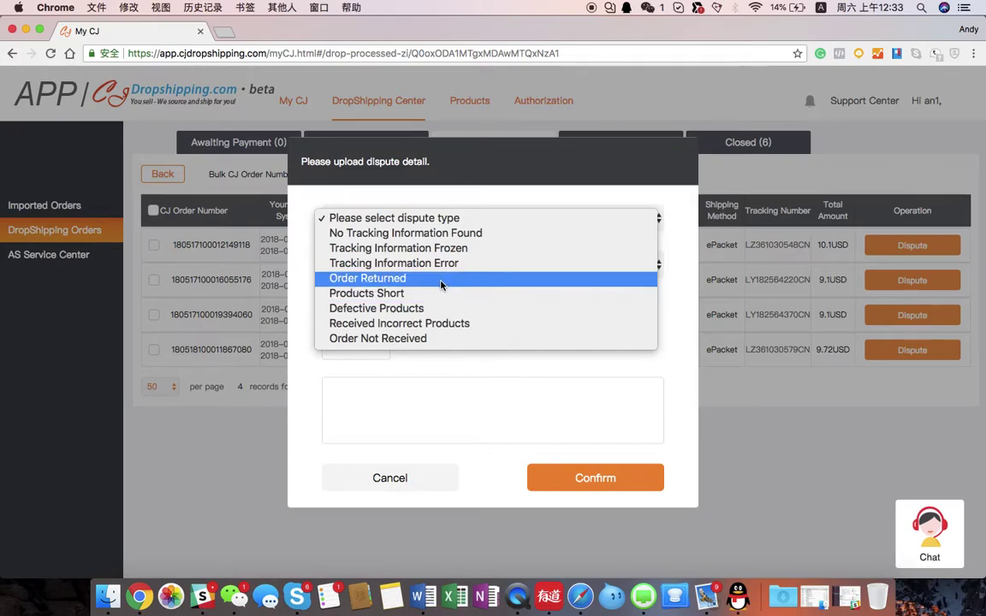
# Choose Products Short as the dispute type and highlight its screenshot and parcel-image requirements.
pyautogui.click(439, 293)
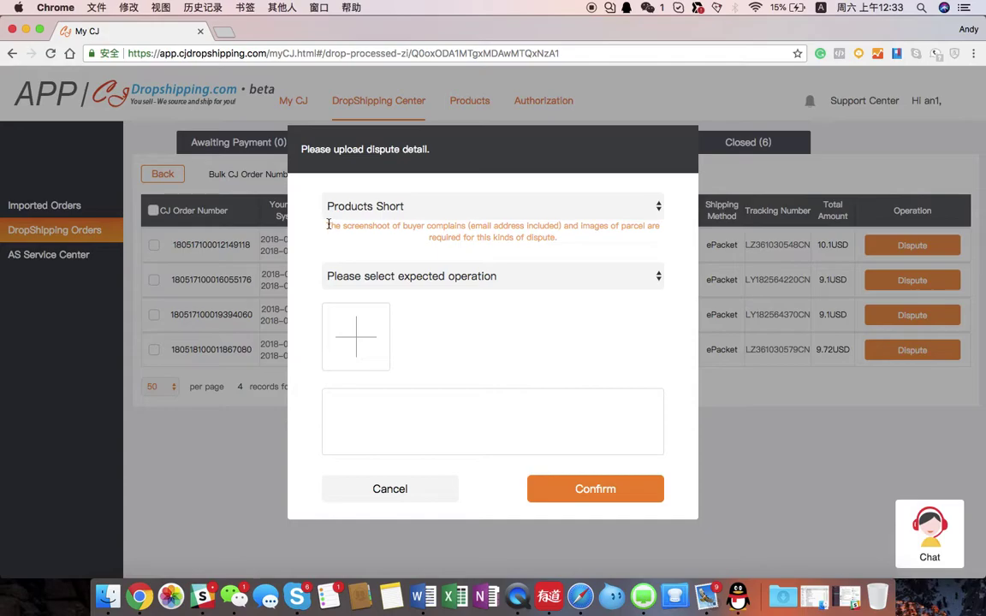
pyautogui.moveTo(328, 224); pyautogui.dragTo(465, 224)
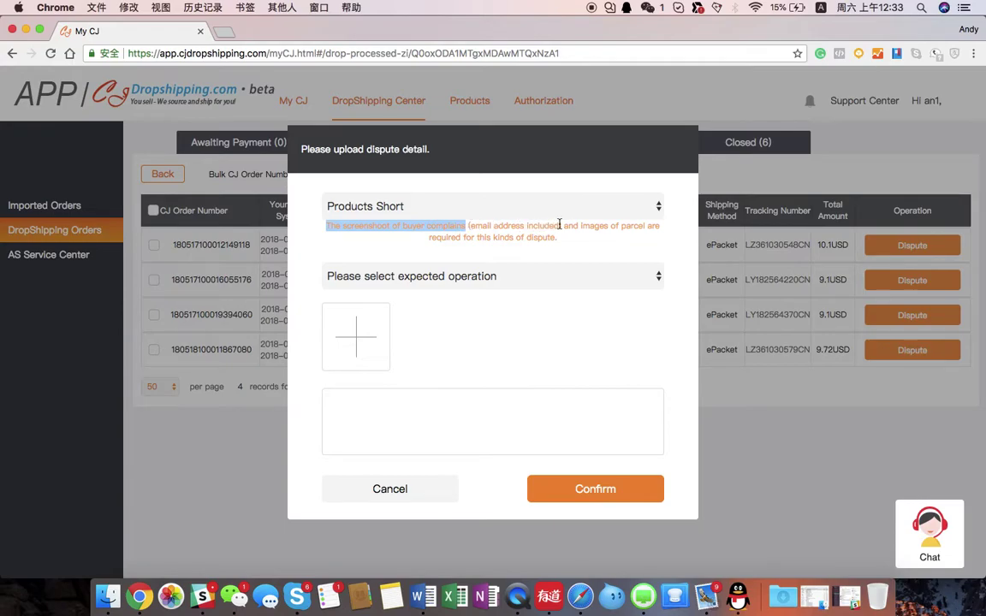
pyautogui.moveTo(563, 225); pyautogui.dragTo(469, 226)
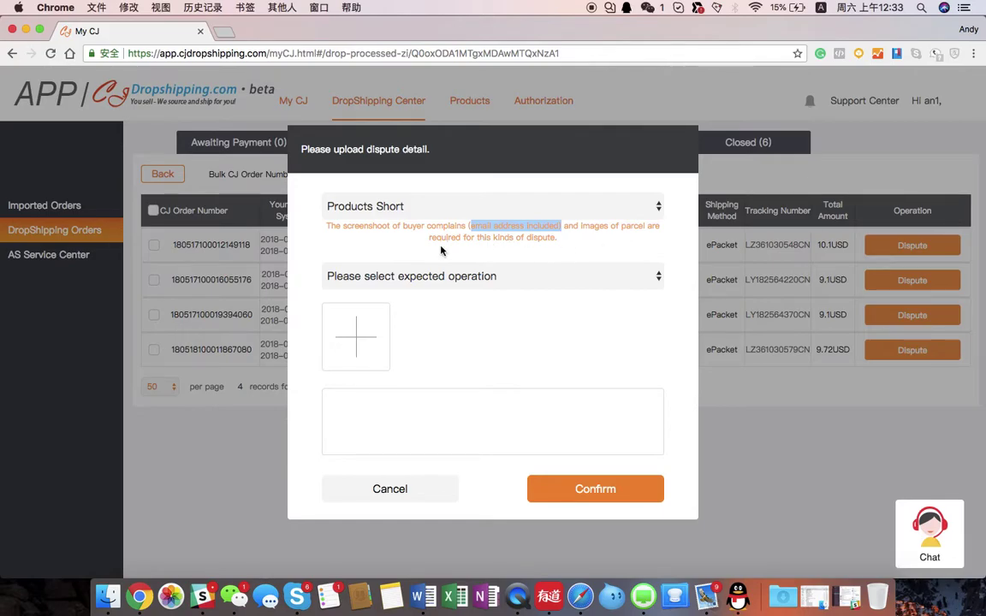
pyautogui.click(557, 245)
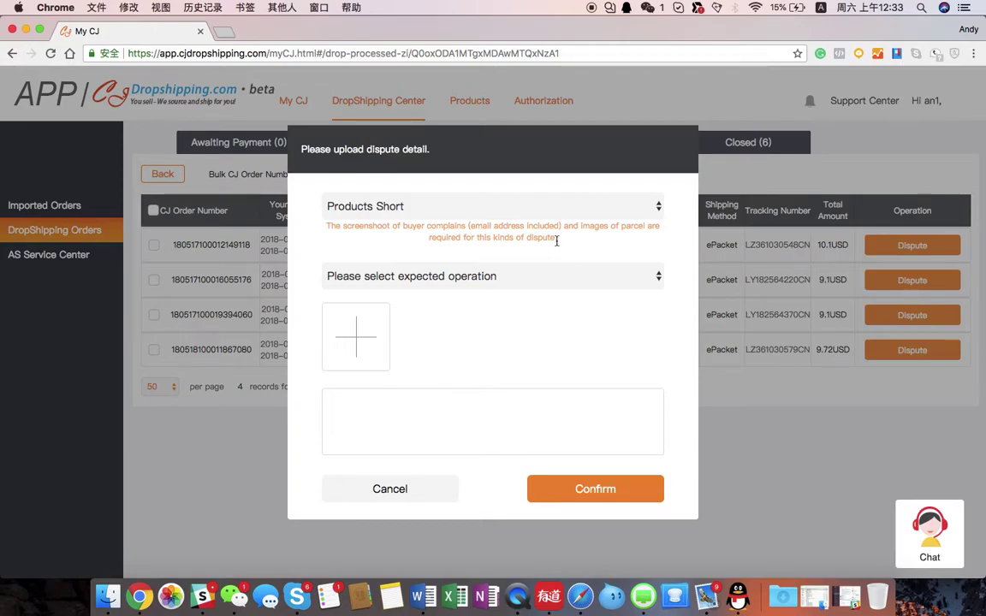
# Choose Resend as the expected operation, leaving the image upload empty for now.
pyautogui.click(521, 278)
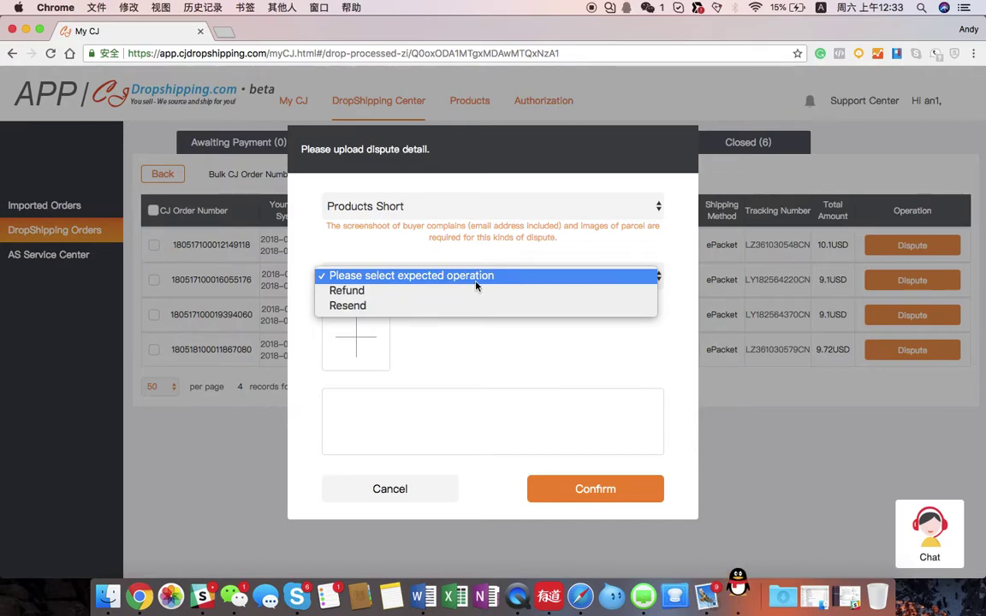
pyautogui.click(409, 305)
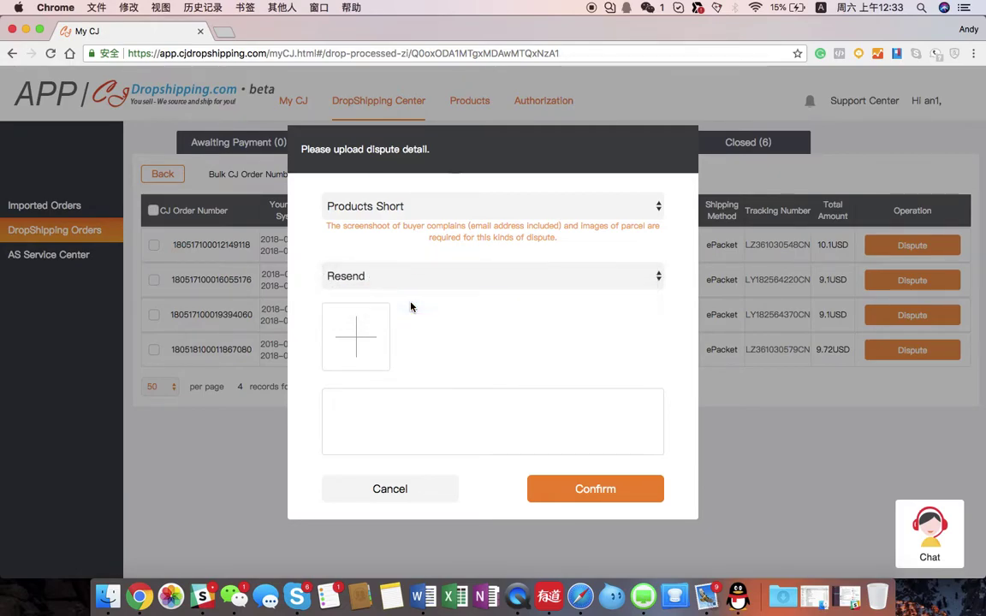
pyautogui.click(362, 337)
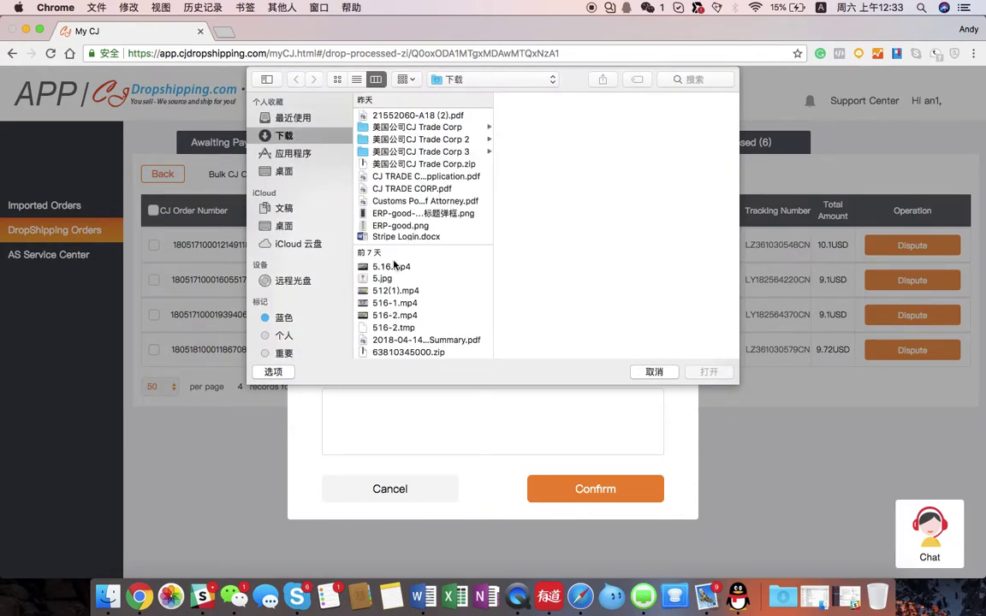
pyautogui.click(655, 372)
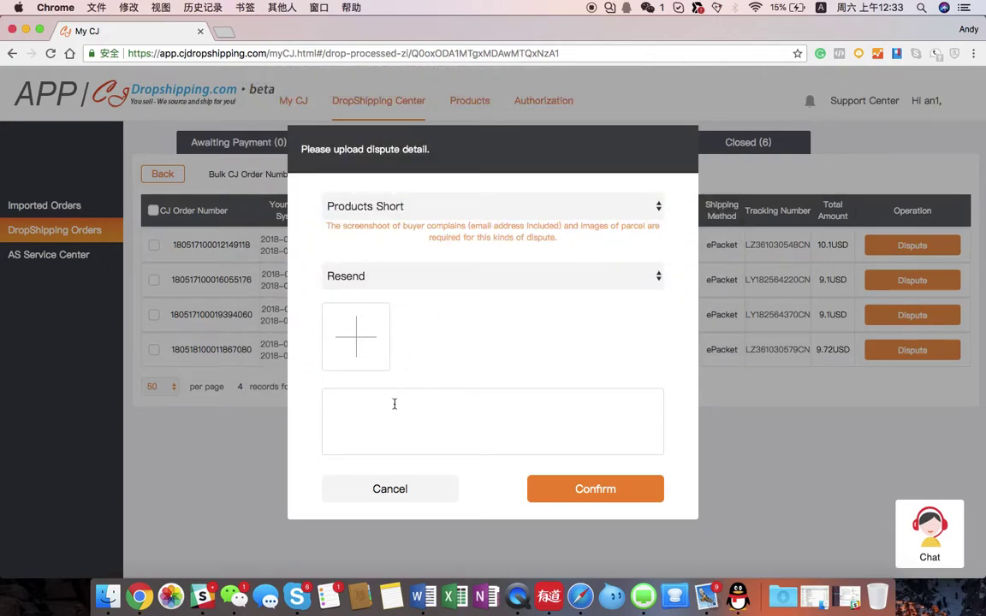
# Describe the dispute: customer received just one but ordered two; check the complaint images.
pyautogui.click(383, 419)
pyautogui.write('Cust')
pyautogui.write('omer ')
pyautogui.write('received ju')
pyautogui.press('BackSpace')
pyautogui.write('st one ')
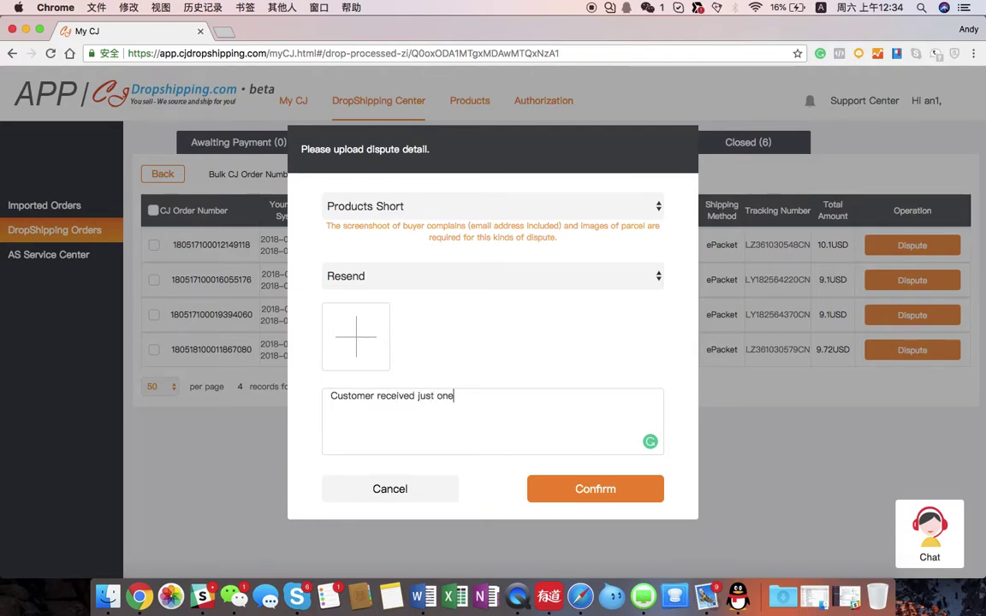
pyautogui.write('by')
pyautogui.press('BackSpace')
pyautogui.write('ut she ')
pyautogui.write('ordred')
pyautogui.press('BackSpace')
pyautogui.press('BackSpace')
pyautogui.press('BackSpace')
pyautogui.write('d')
pyautogui.press('BackSpace')
pyautogui.press('BackSpace')
pyautogui.write('ed to')
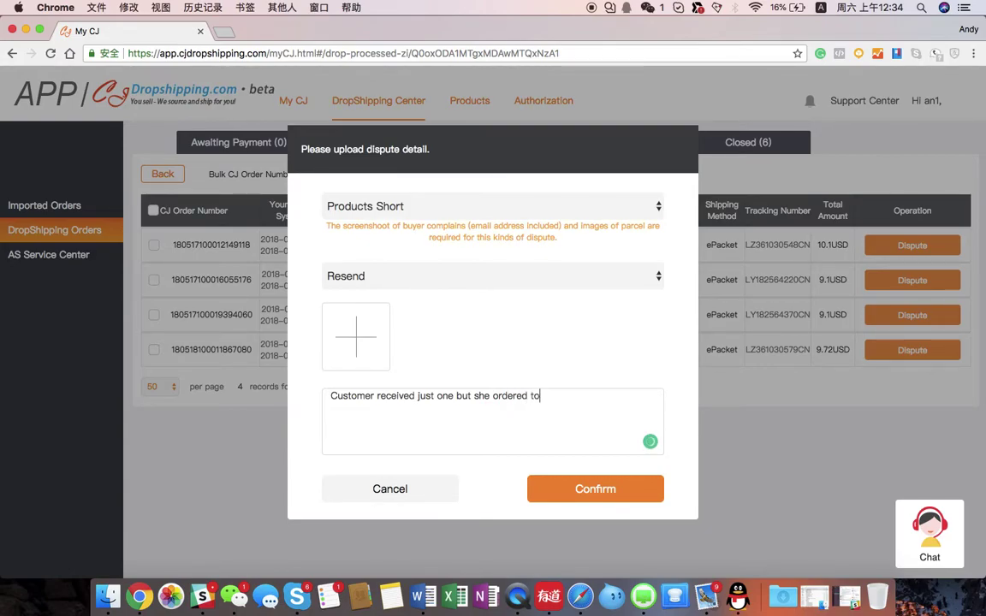
pyautogui.press('BackSpace')
pyautogui.write('wo, please')
pyautogui.write(' check the ima')
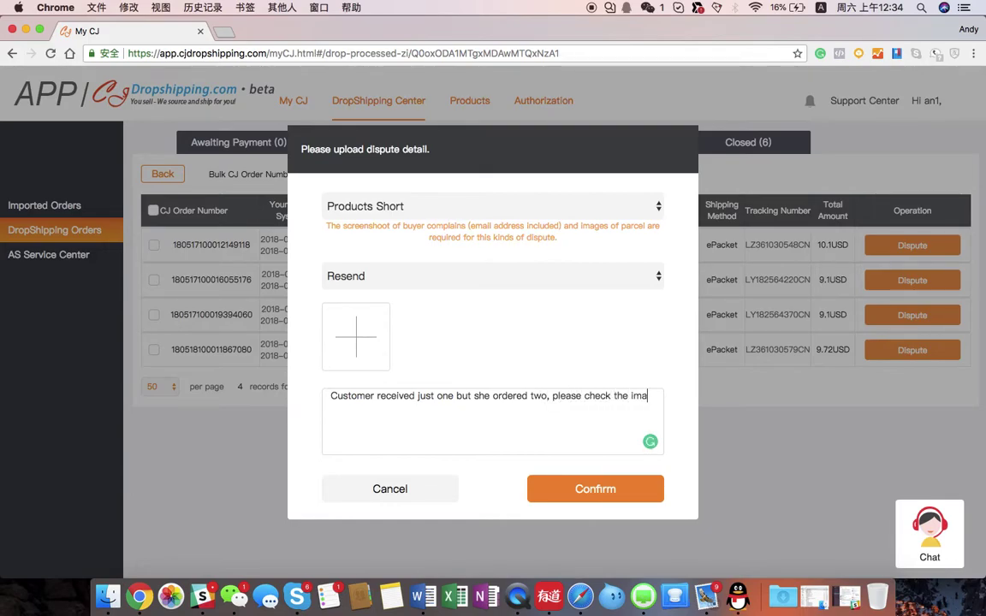
pyautogui.write('age')
pyautogui.press('BackSpace')
pyautogui.press('BackSpace')
pyautogui.press('BackSpace')
pyautogui.write('ges of th')
pyautogui.write('e disou')
pyautogui.write('pu')
pyautogui.press('BackSpace')
pyautogui.press('BackSpace')
pyautogui.press('BackSpace')
pyautogui.press('BackSpace')
pyautogui.write('compain')
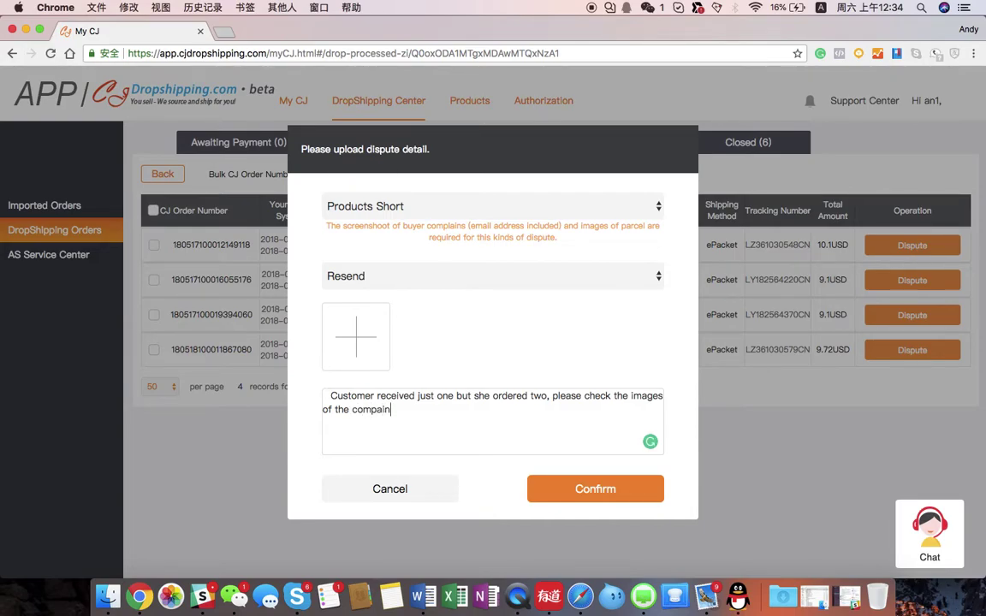
pyautogui.press('BackSpace')
pyautogui.write('la')
pyautogui.write('ins')
pyautogui.write('usom')
pyautogui.write(' sent.')
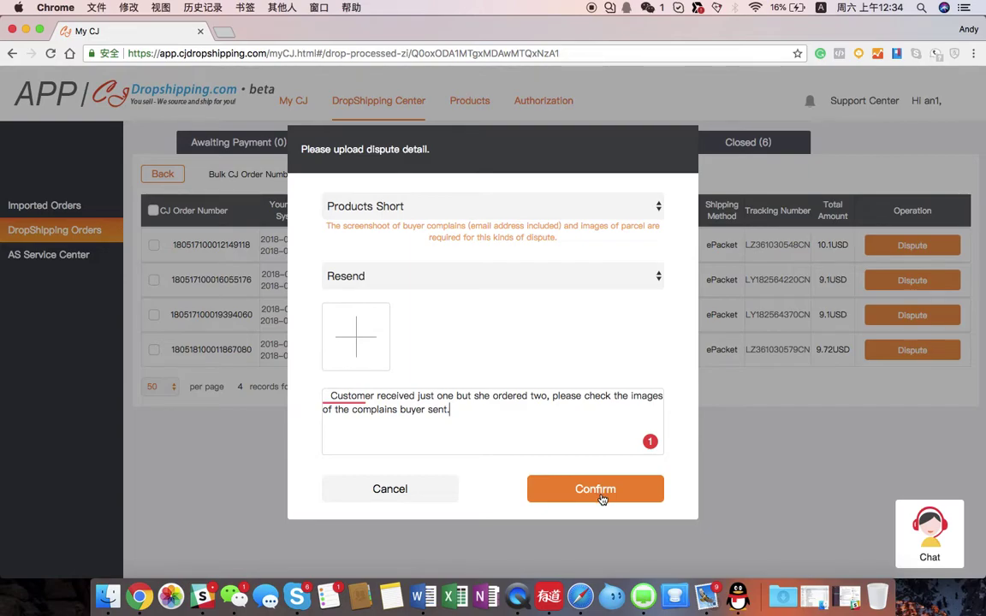
# Attach image 5.jpg as evidence and accept Grammarly's fix changing 'Customer' to 'The customer'.
pyautogui.click(601, 498)
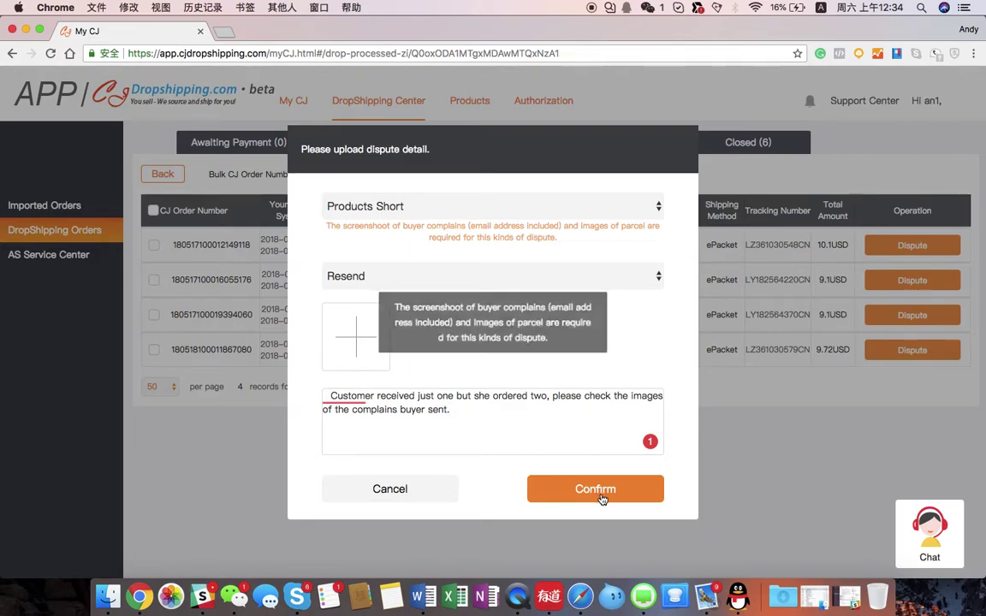
pyautogui.click(360, 335)
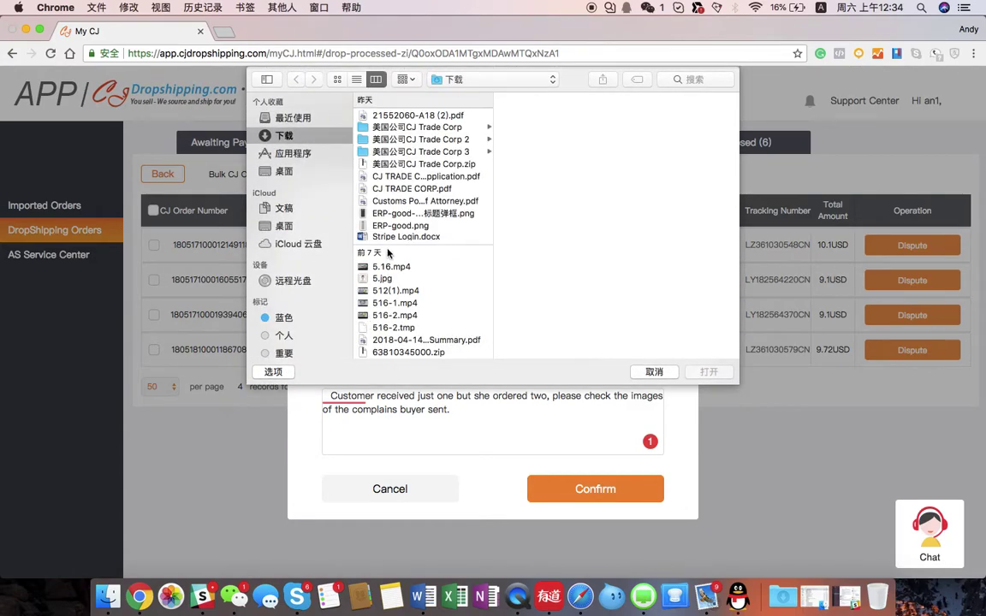
pyautogui.scroll(-2, 387, 252)
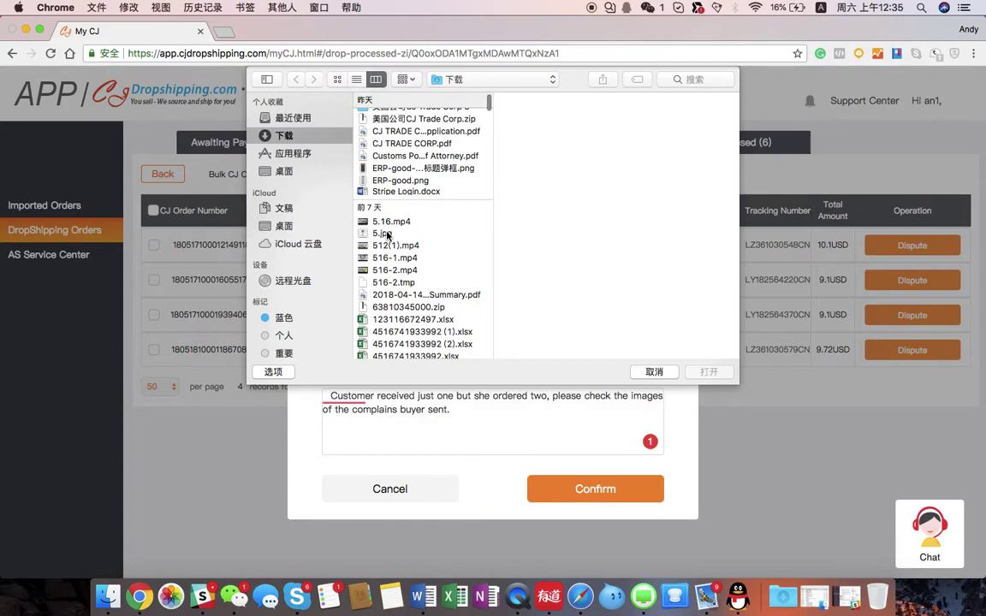
pyautogui.click(382, 233)
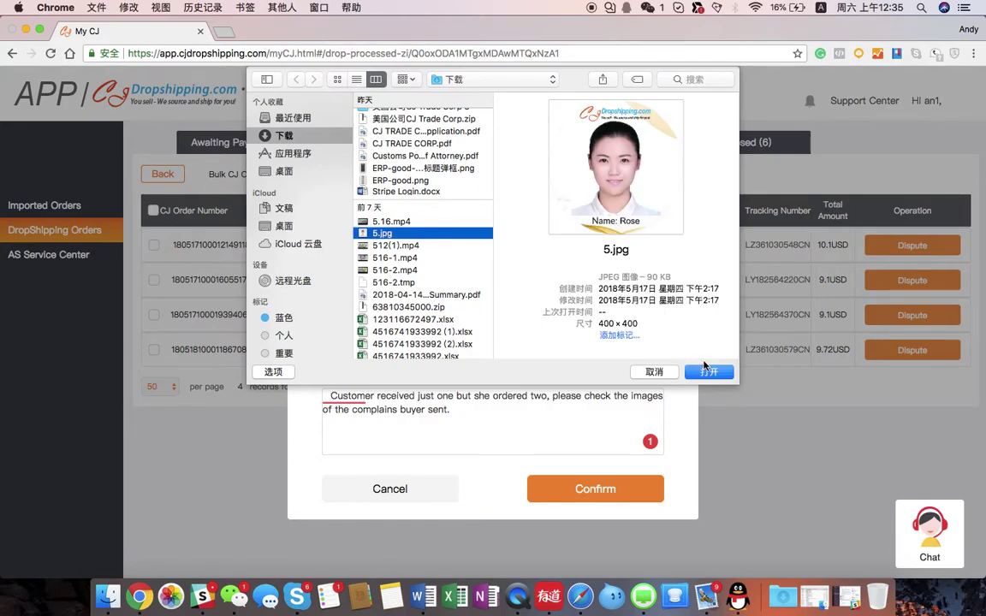
pyautogui.click(709, 371)
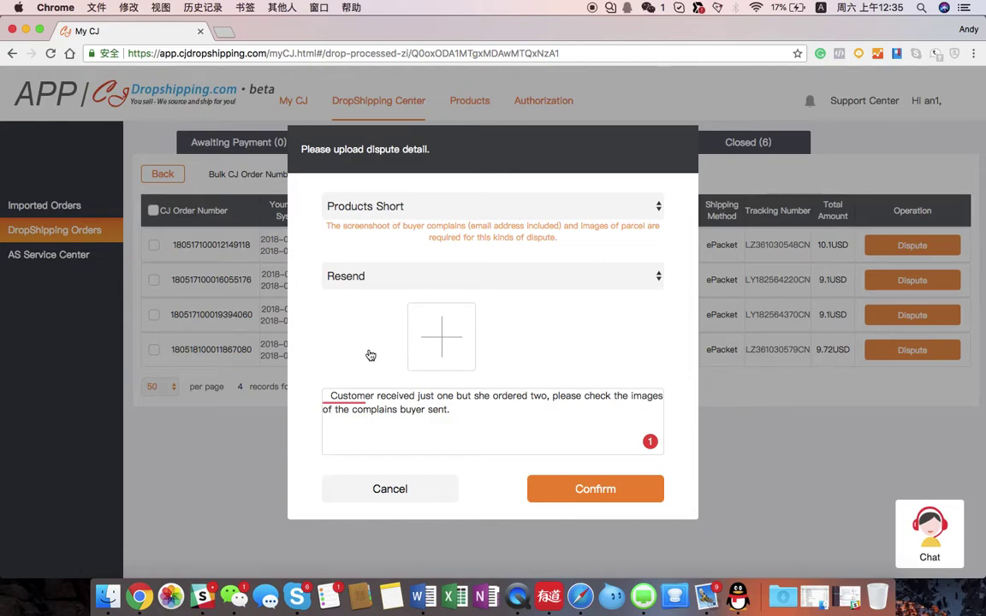
pyautogui.click(332, 394)
pyautogui.moveTo(347, 395)
pyautogui.click(359, 437)
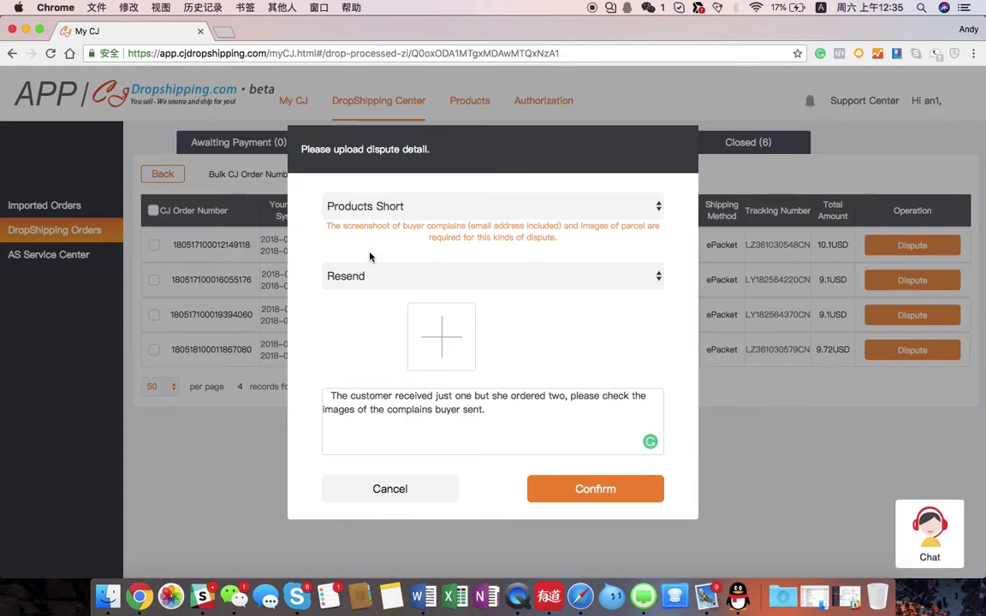
# Submit the dispute and find order 1022's Products Short claim in AS Service Center.
pyautogui.click(576, 488)
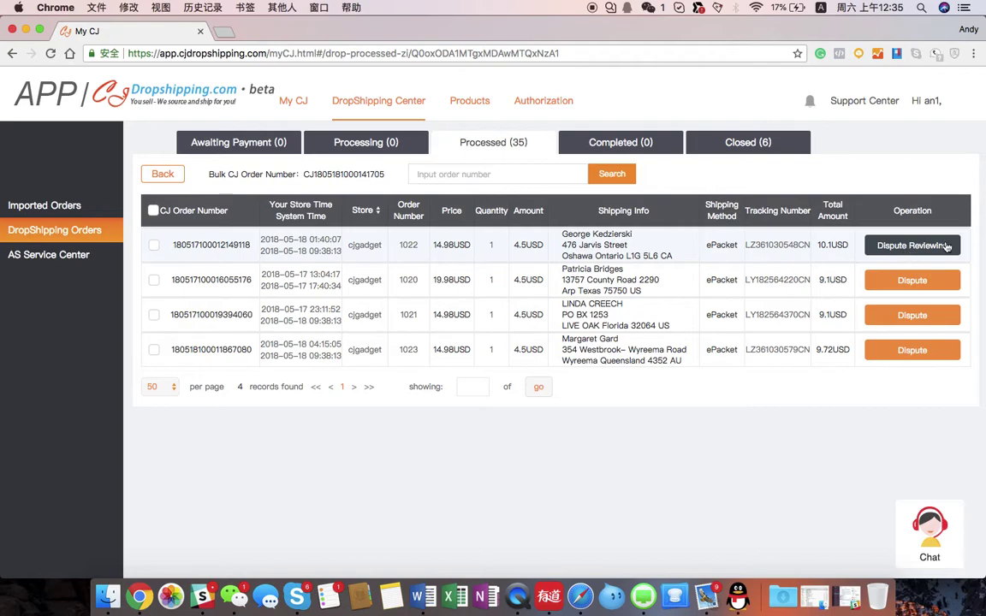
pyautogui.click(41, 261)
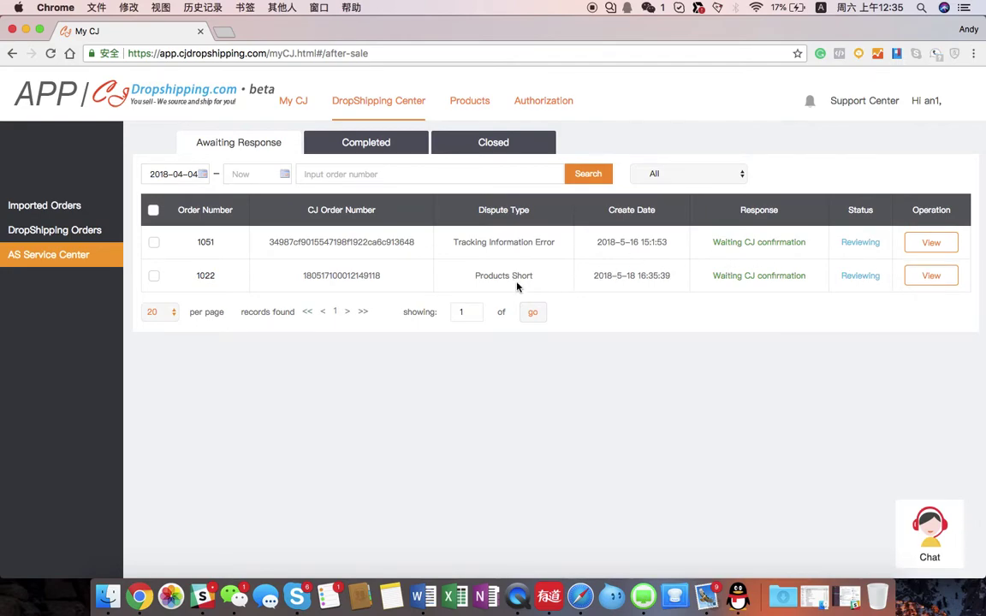
pyautogui.moveTo(473, 275); pyautogui.dragTo(539, 276)
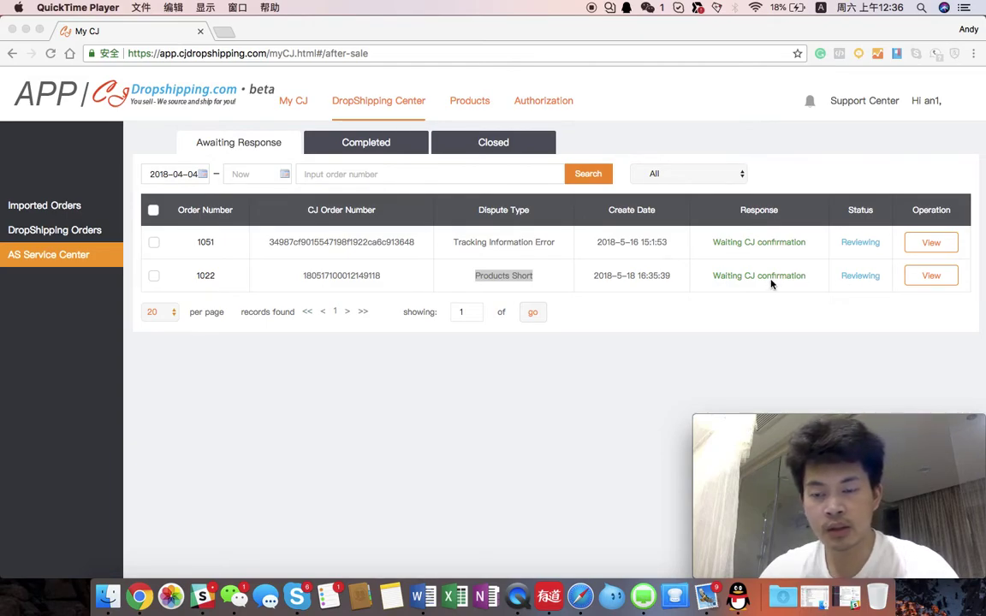
pyautogui.click(923, 278)
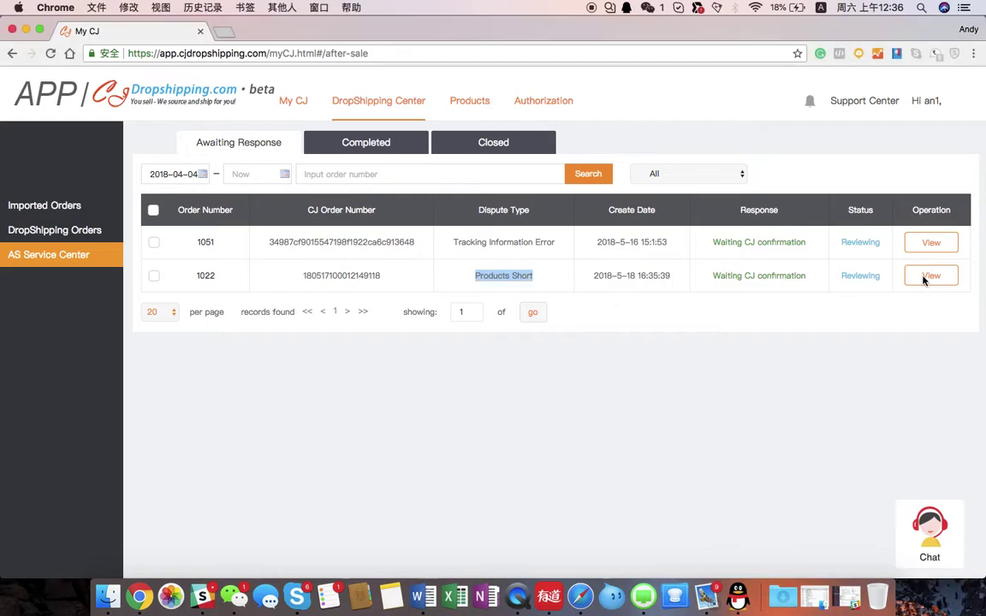
# Open order 1022's dispute details and scroll through the submitted message and image.
pyautogui.click(930, 276)
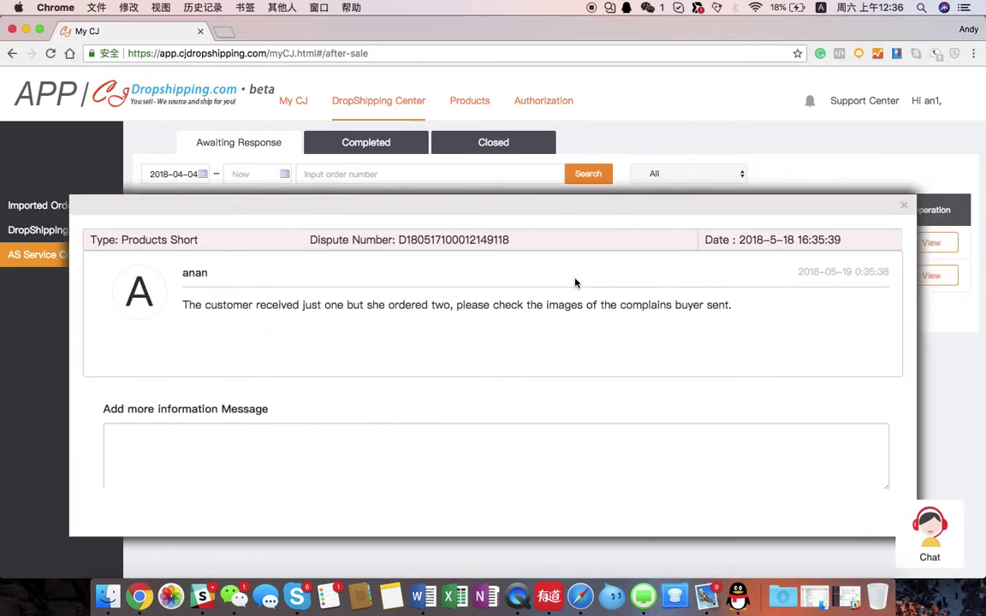
pyautogui.scroll(-4, 573, 282)
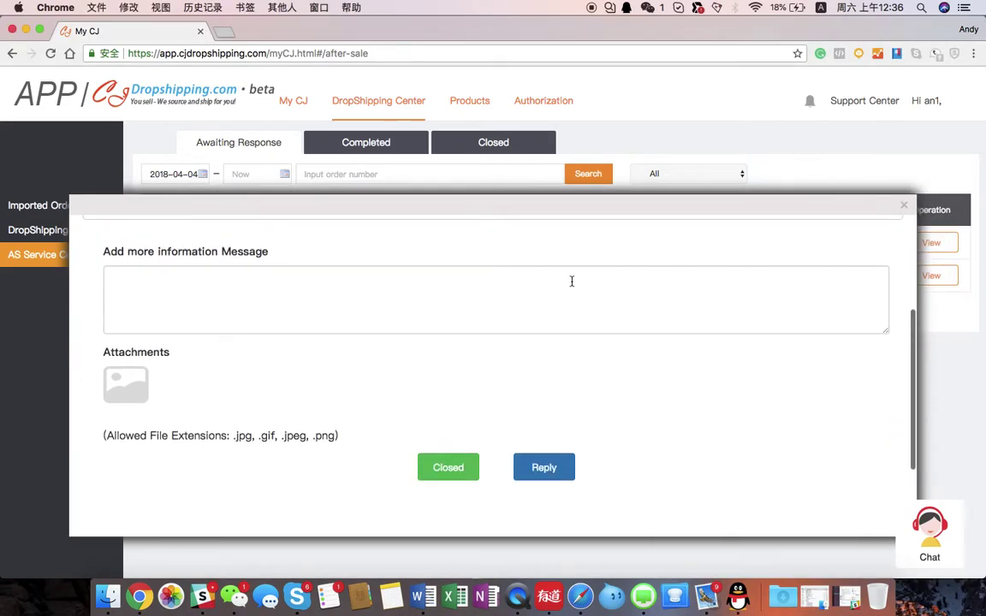
pyautogui.scroll(1, 571, 283)
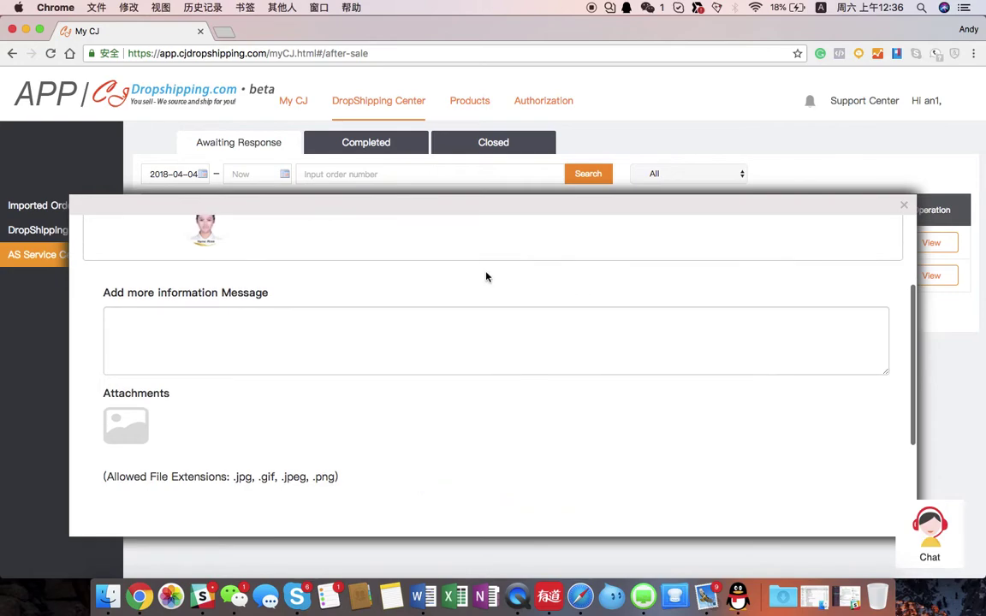
pyautogui.scroll(2, 445, 310)
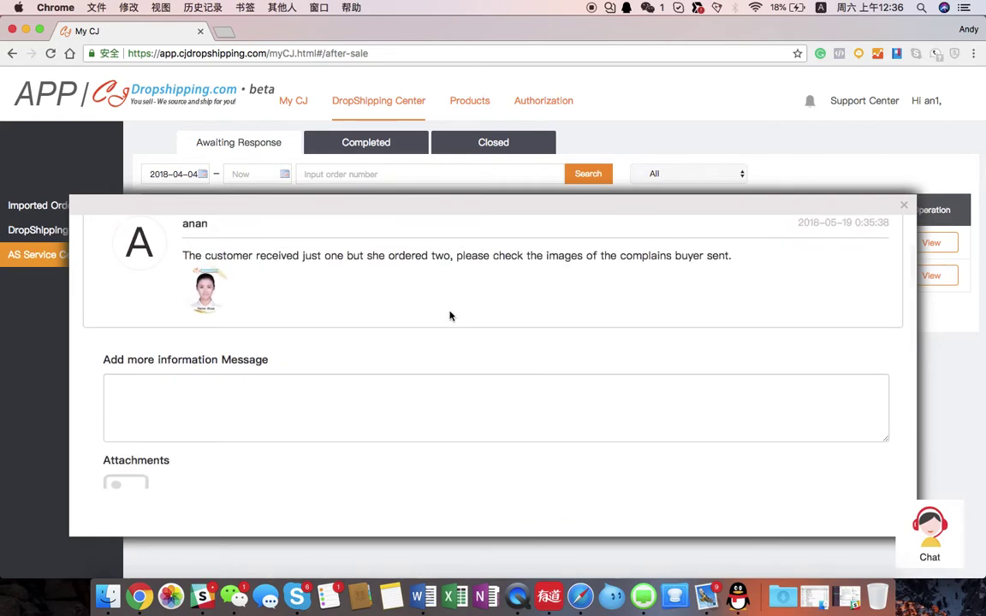
pyautogui.scroll(1, 449, 316)
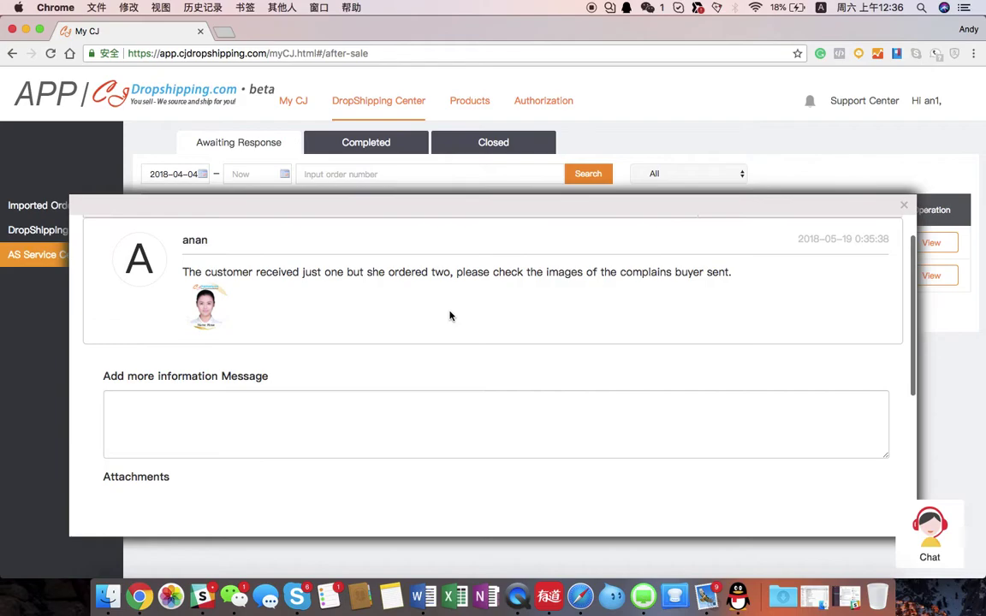
pyautogui.scroll(-4, 450, 316)
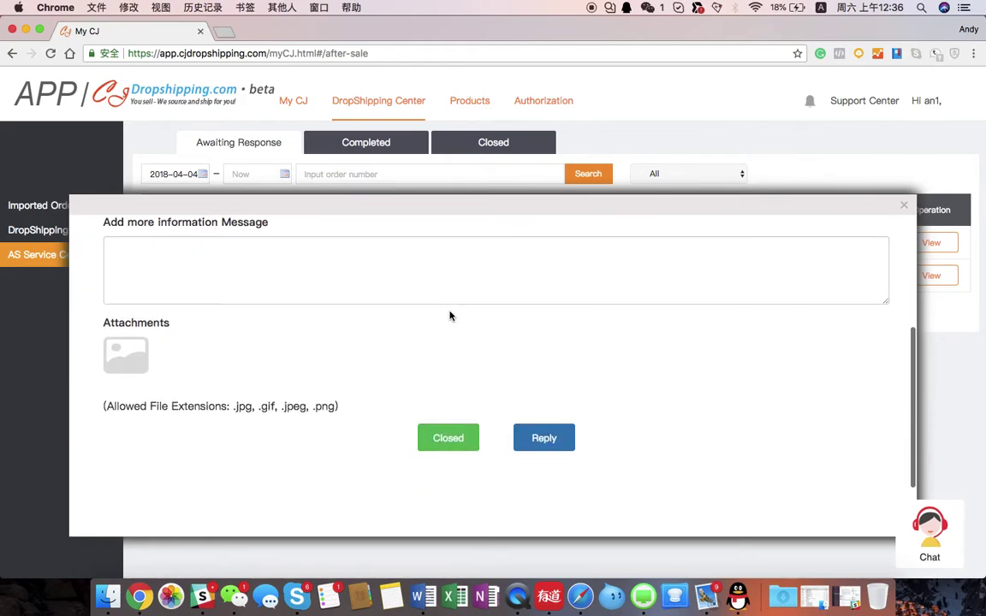
pyautogui.scroll(2, 450, 315)
pyautogui.scroll(1, 392, 296)
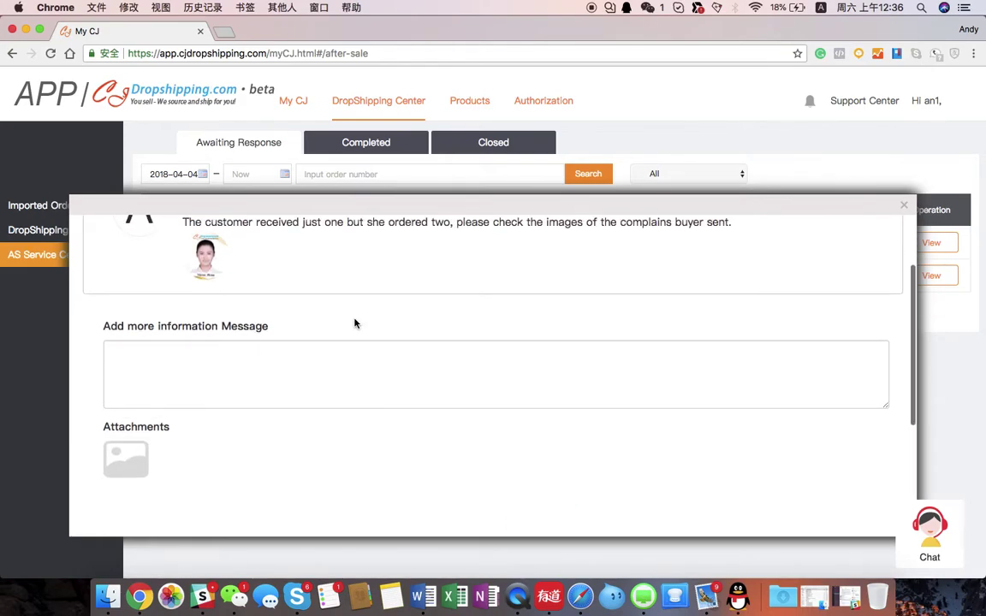
pyautogui.scroll(-3, 319, 285)
pyautogui.scroll(3, 319, 282)
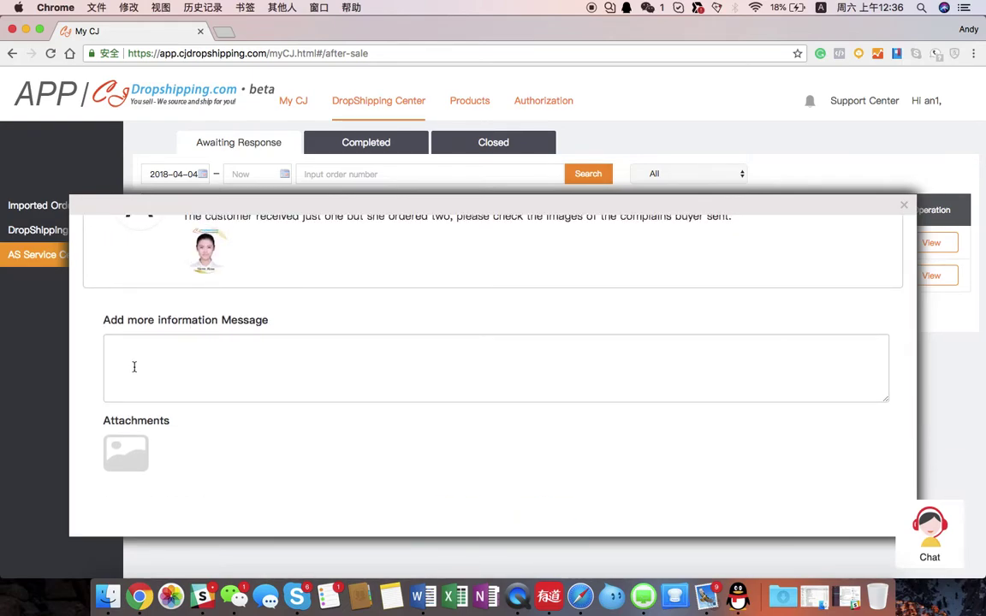
pyautogui.scroll(-3, 205, 326)
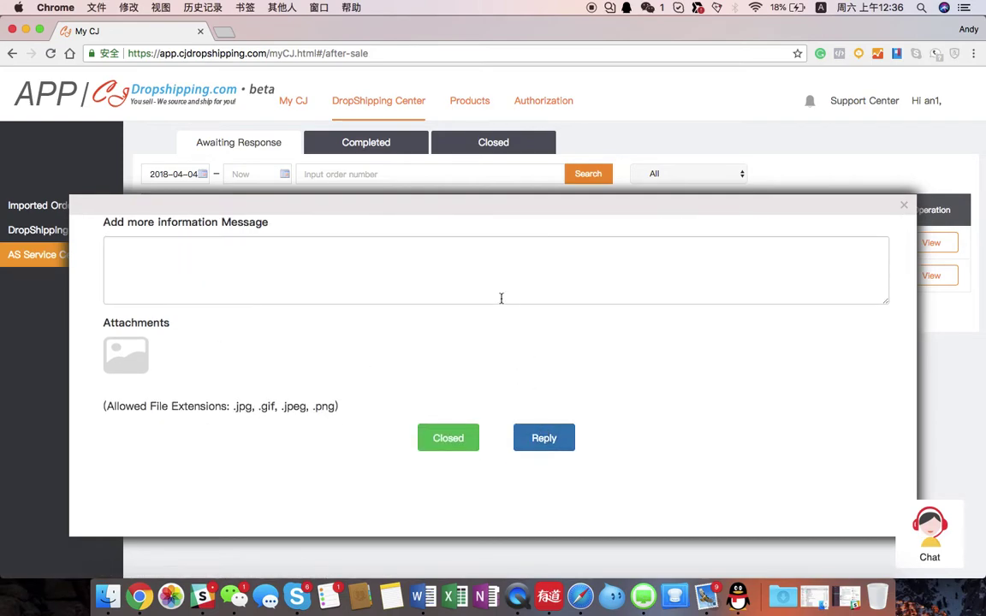
pyautogui.click(131, 361)
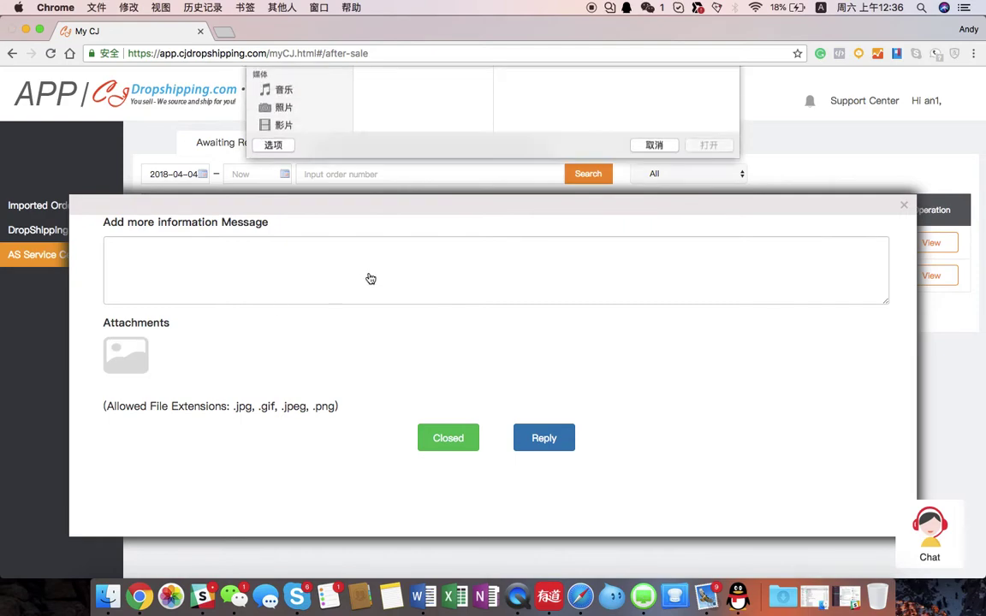
pyautogui.click(653, 371)
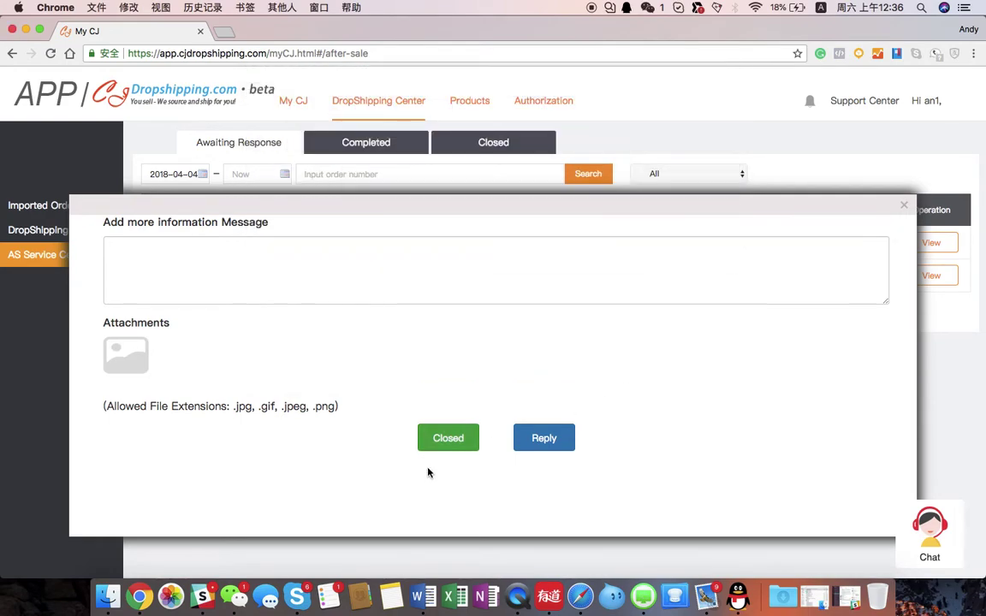
pyautogui.scroll(2, 465, 467)
pyautogui.scroll(-2, 465, 467)
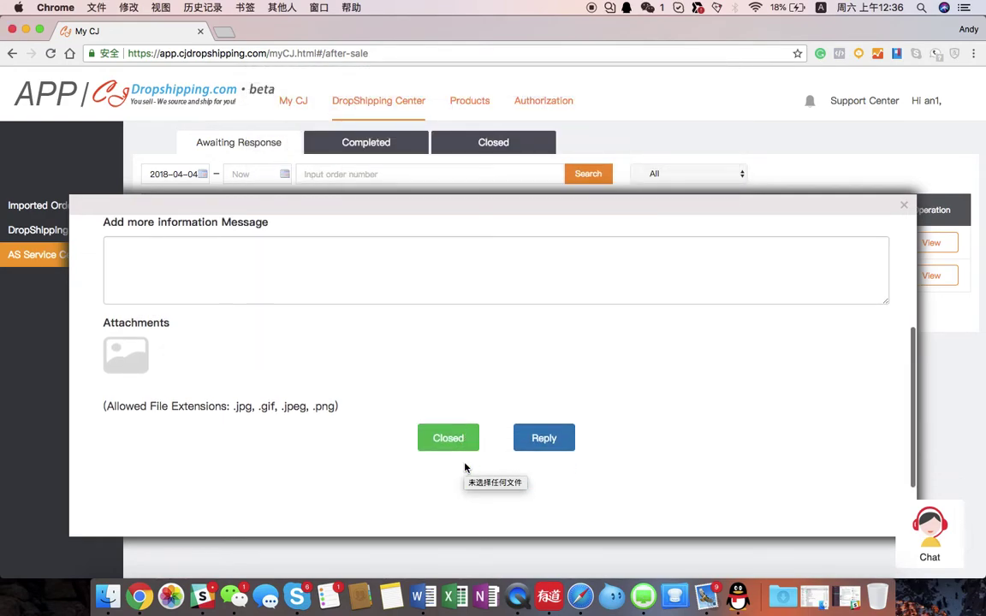
pyautogui.scroll(3, 516, 336)
pyautogui.scroll(1, 515, 336)
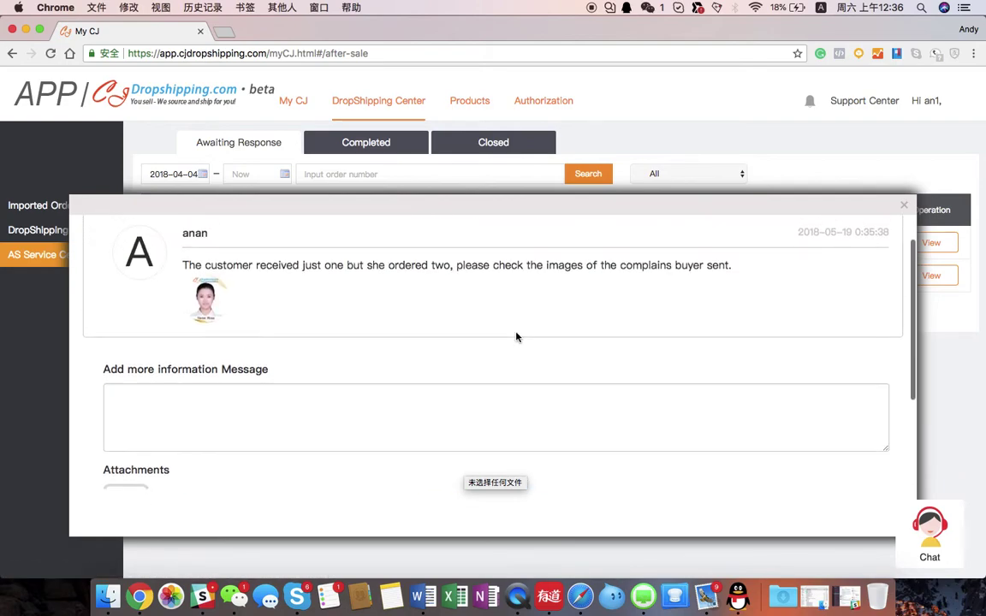
pyautogui.scroll(-4, 516, 336)
pyautogui.scroll(2, 516, 336)
pyautogui.scroll(1, 516, 336)
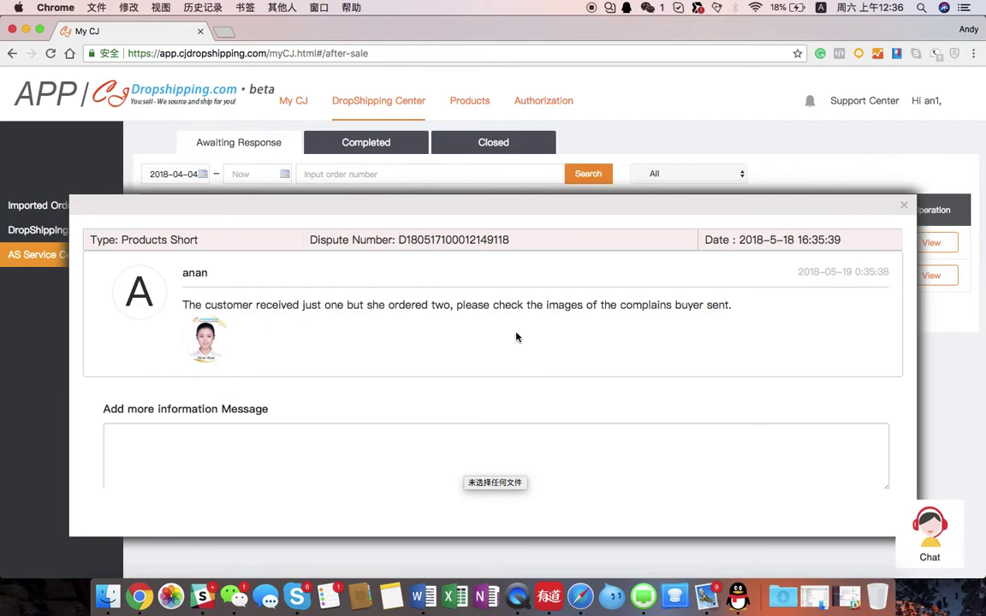
pyautogui.scroll(-3, 516, 336)
pyautogui.scroll(1, 516, 336)
pyautogui.scroll(1, 516, 333)
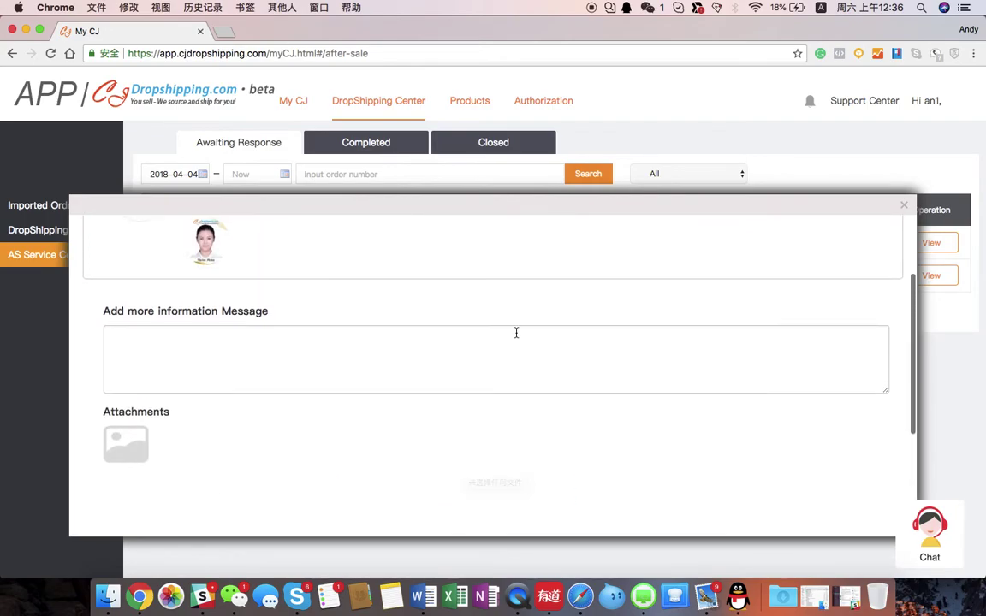
pyautogui.scroll(-2, 516, 334)
pyautogui.scroll(1, 516, 336)
pyautogui.scroll(1, 516, 336)
pyautogui.scroll(2, 516, 336)
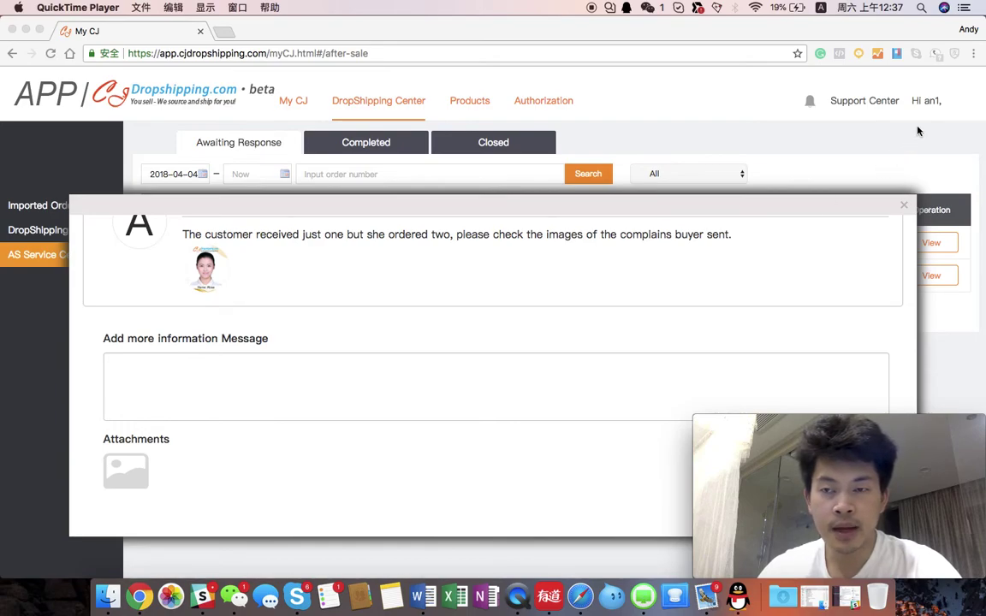
# Open the Wallet page from the account menu and dismiss the Ticket List popup.
pyautogui.click(930, 104)
pyautogui.moveTo(926, 101)
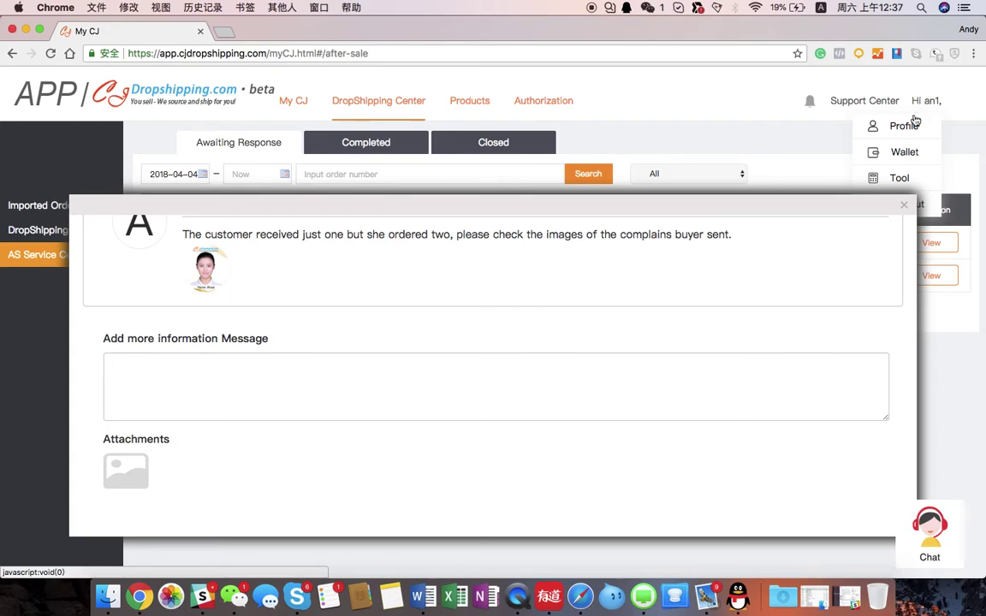
pyautogui.click(902, 154)
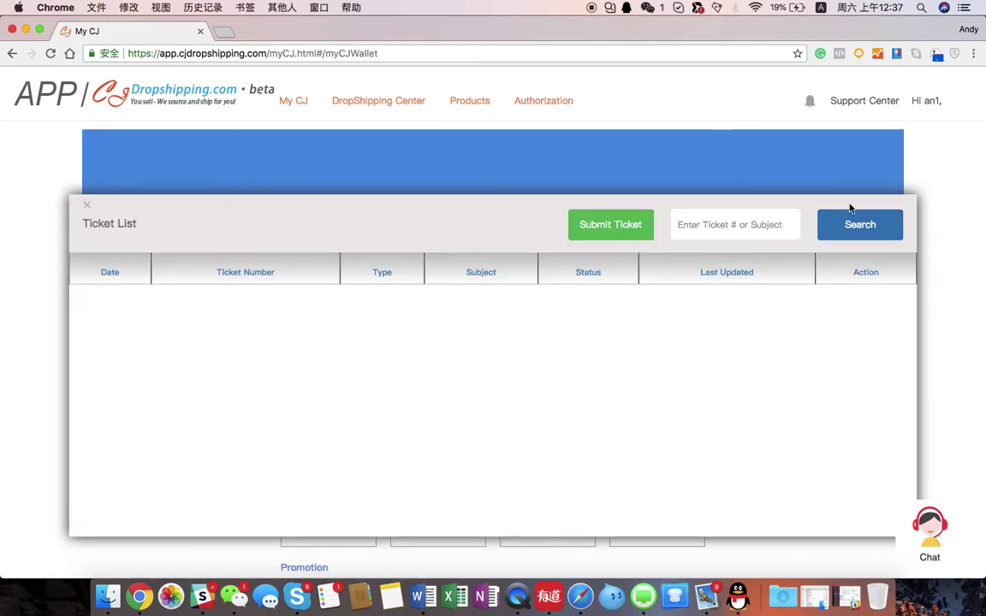
pyautogui.click(86, 207)
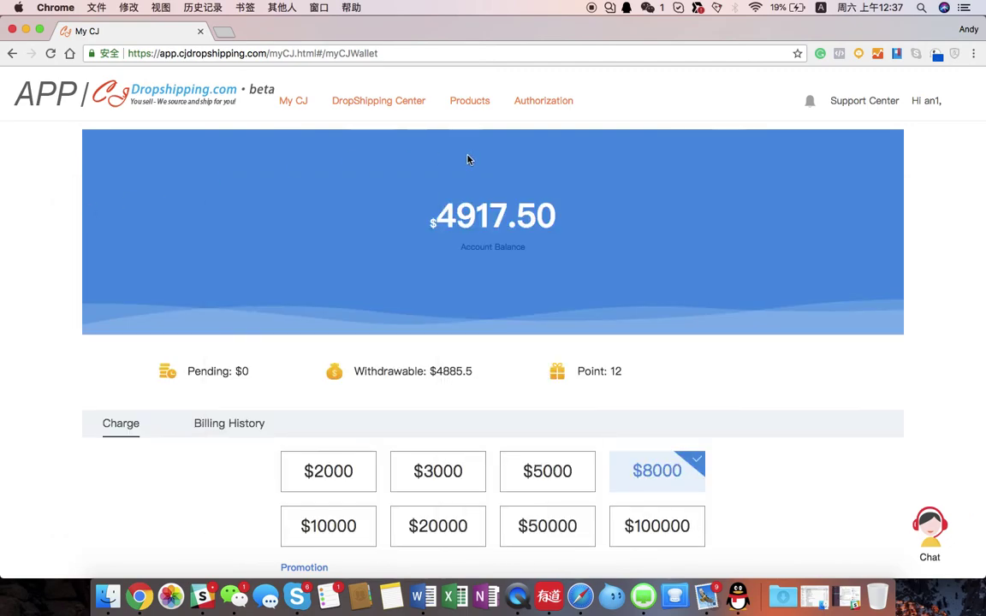